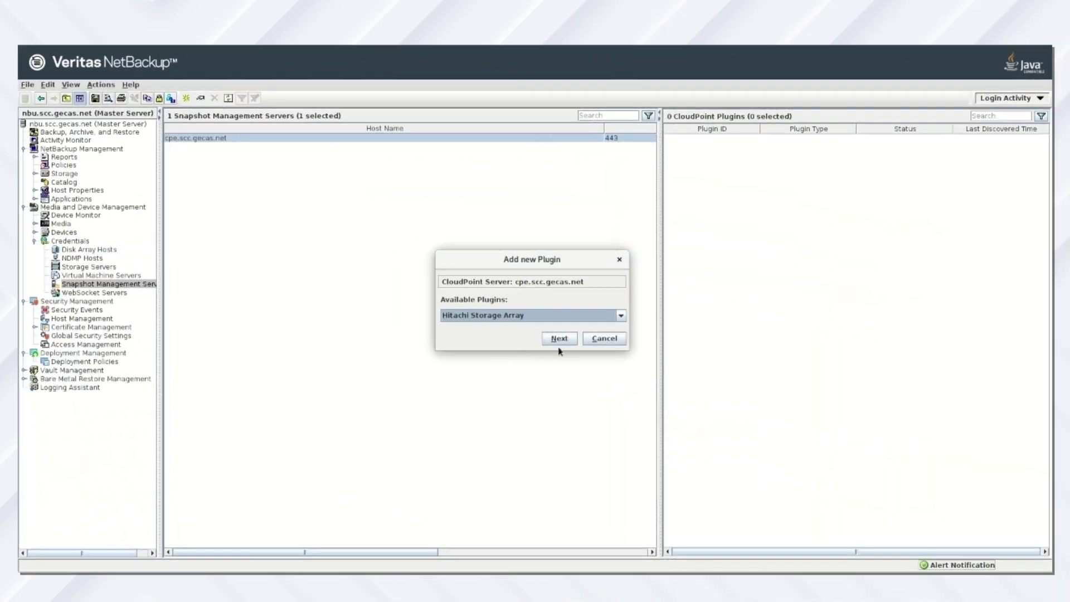
Continue to the Hitachi Storage Array plugin setup and submit its credentials.
left_click(560, 339)
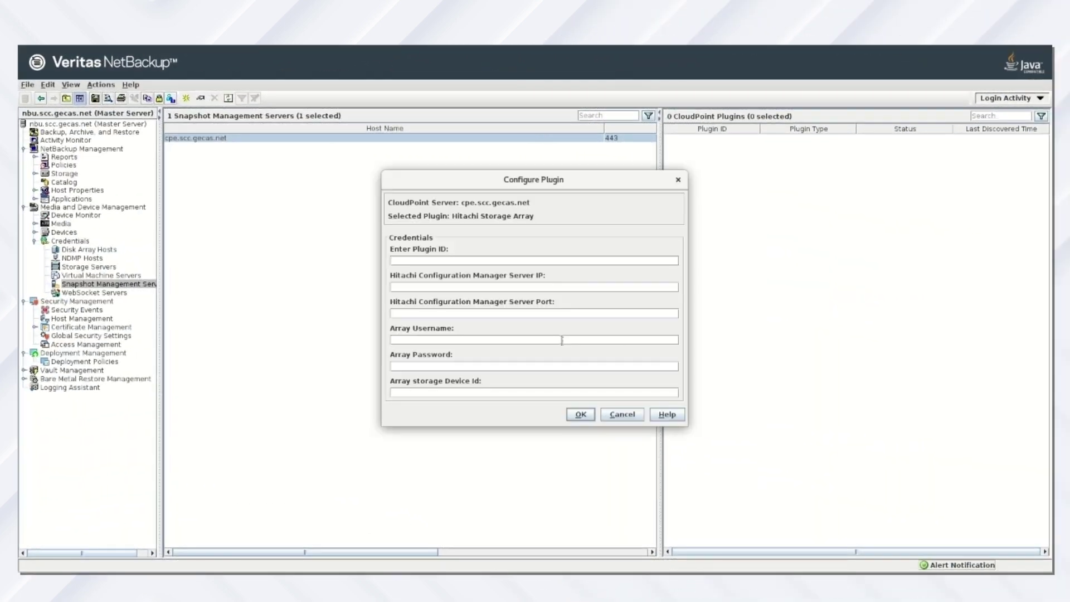
left_click(576, 416)
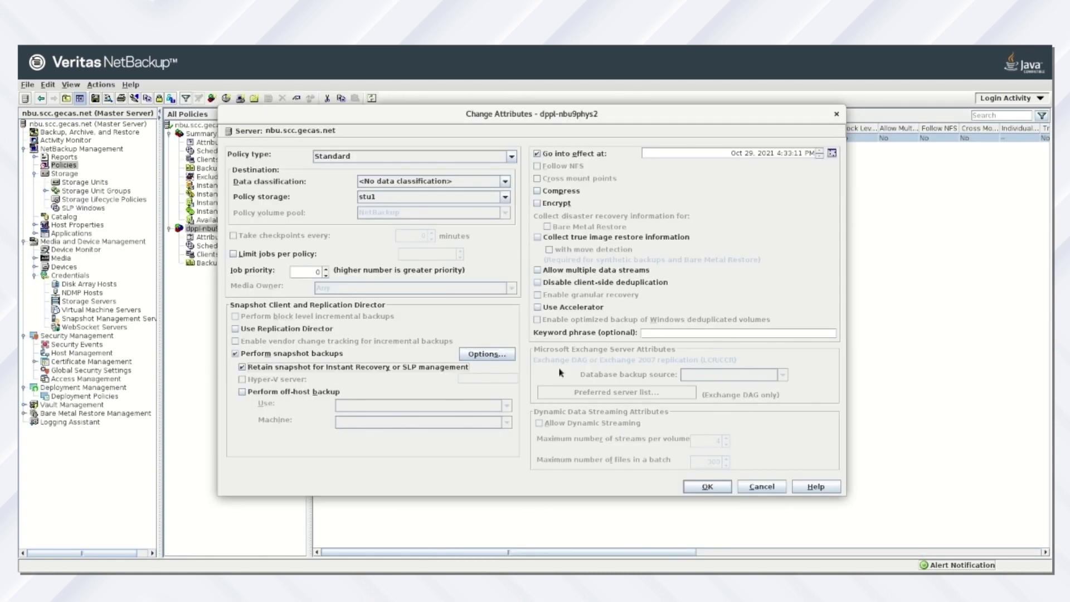
Set policy dppl-nbu9phys2's snapshot method to VSO and save its attributes.
left_click(486, 357)
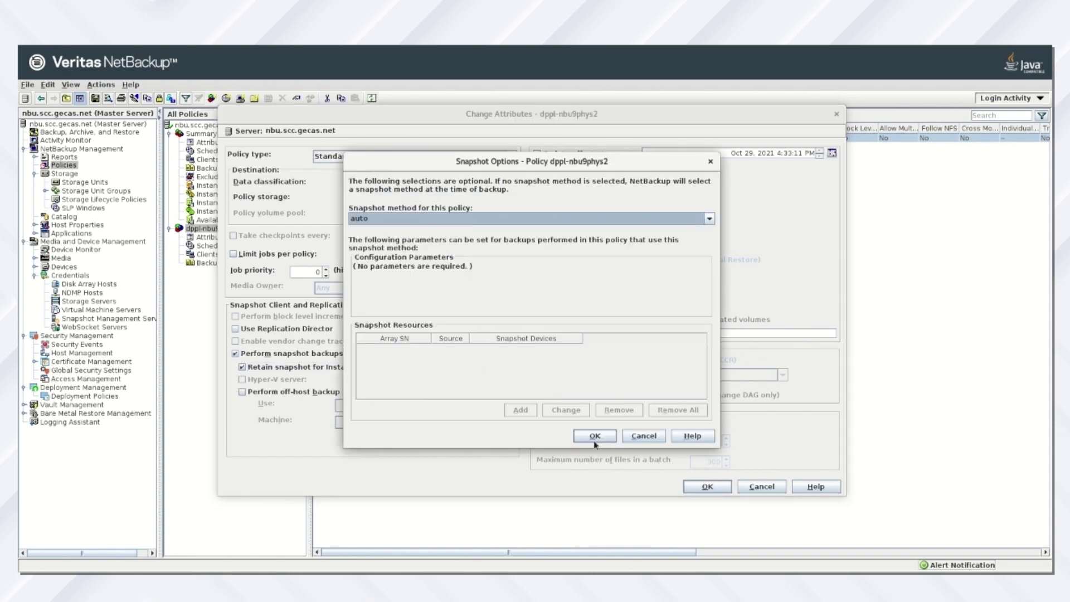
left_click(710, 219)
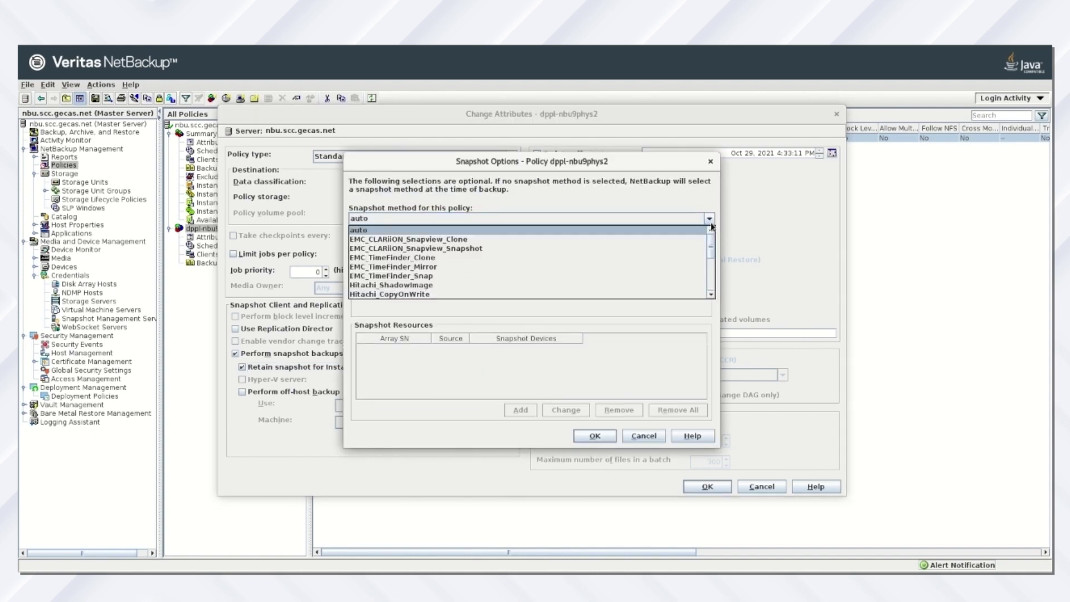
scroll(669, 243, "down", 3)
scroll(669, 243, "down", 3)
scroll(668, 244, "down", 3)
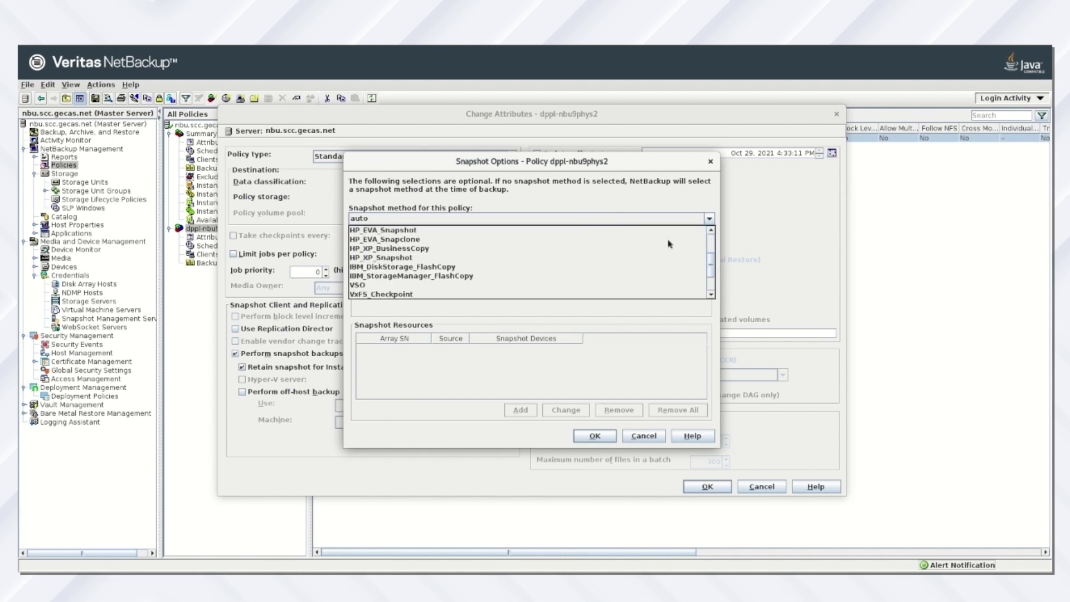
left_click(379, 285)
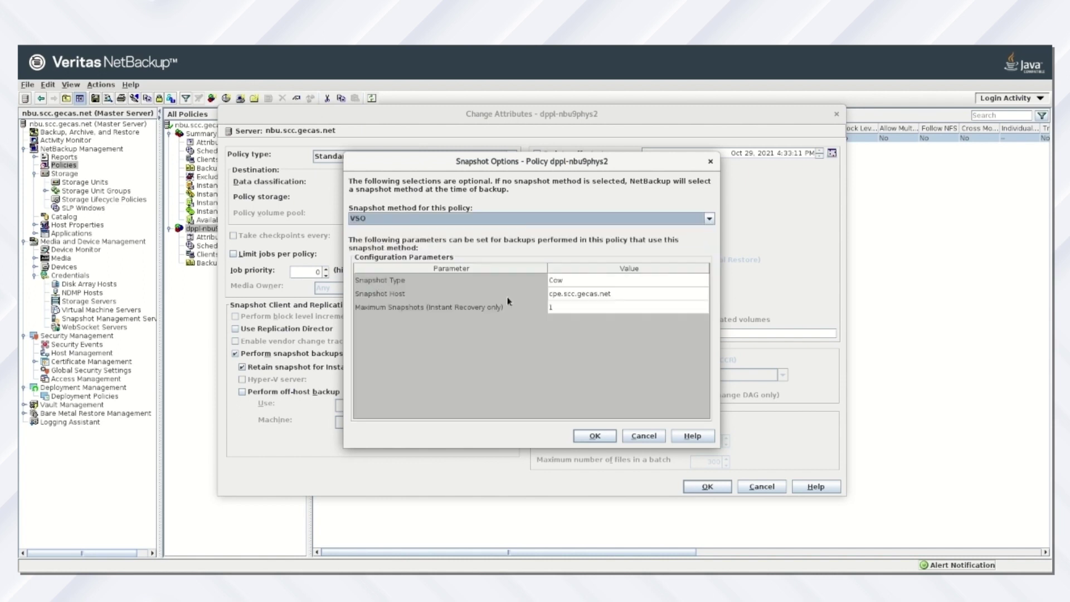
left_click(594, 435)
left_click(708, 487)
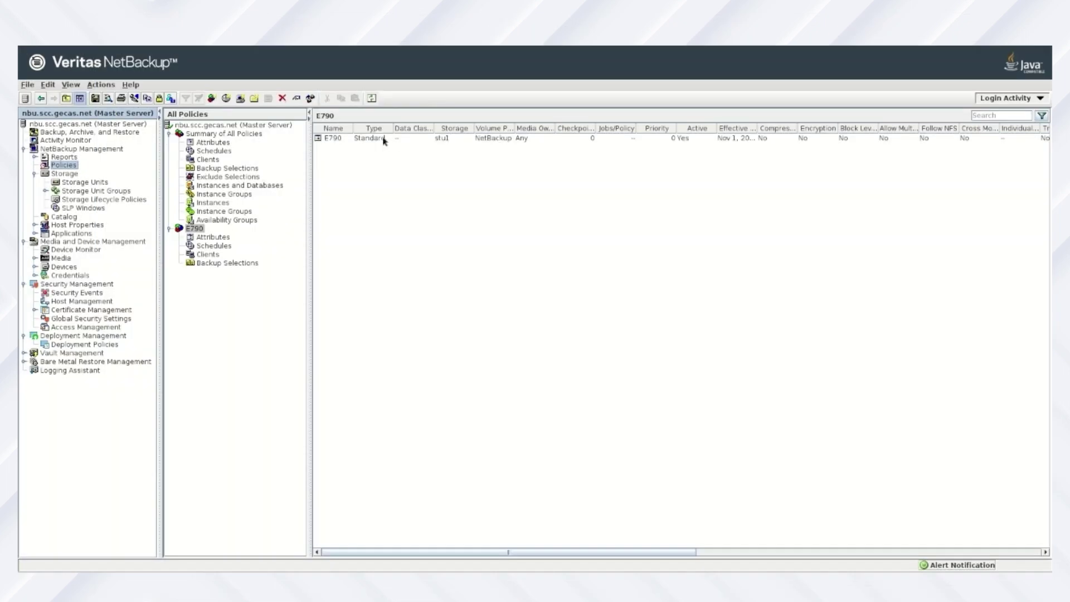
Start a manual Full-schedule backup of policy E790 and show the Activity Monitor jobs.
right_click(385, 140)
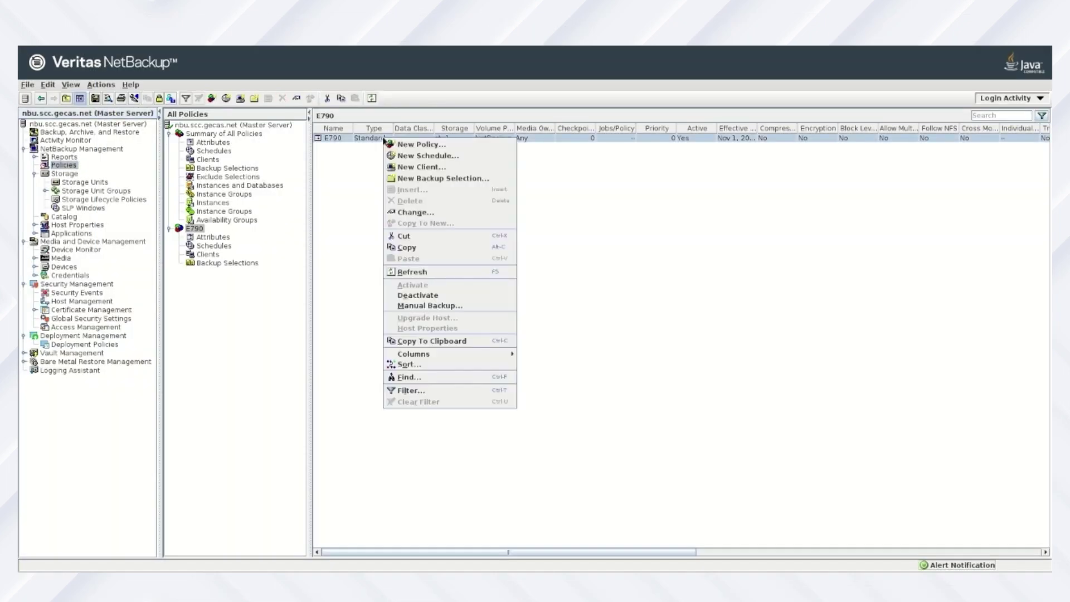
left_click(444, 308)
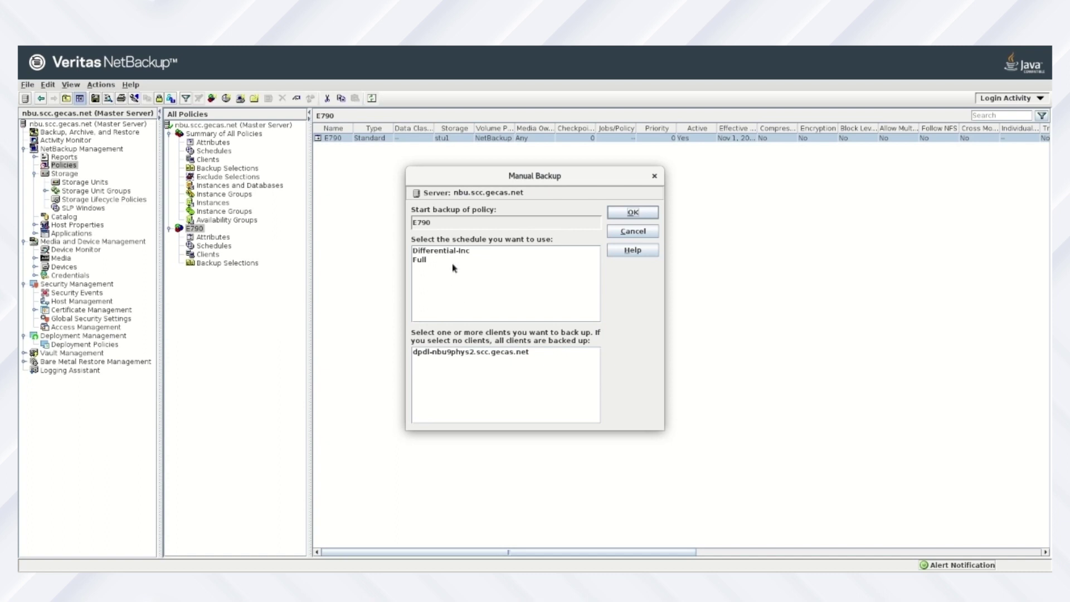
left_click(423, 266)
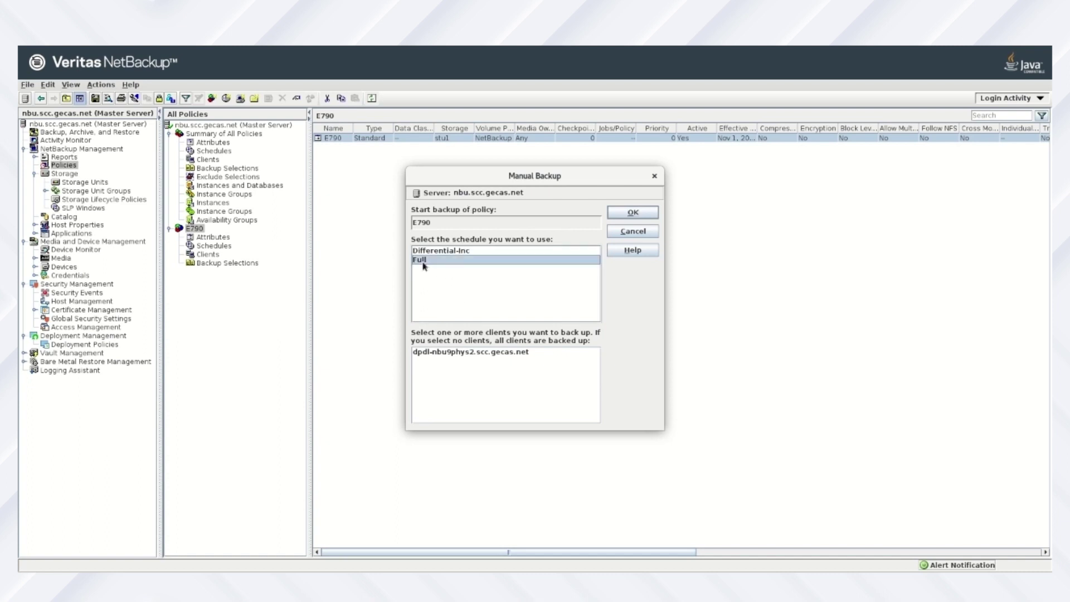
left_click(634, 213)
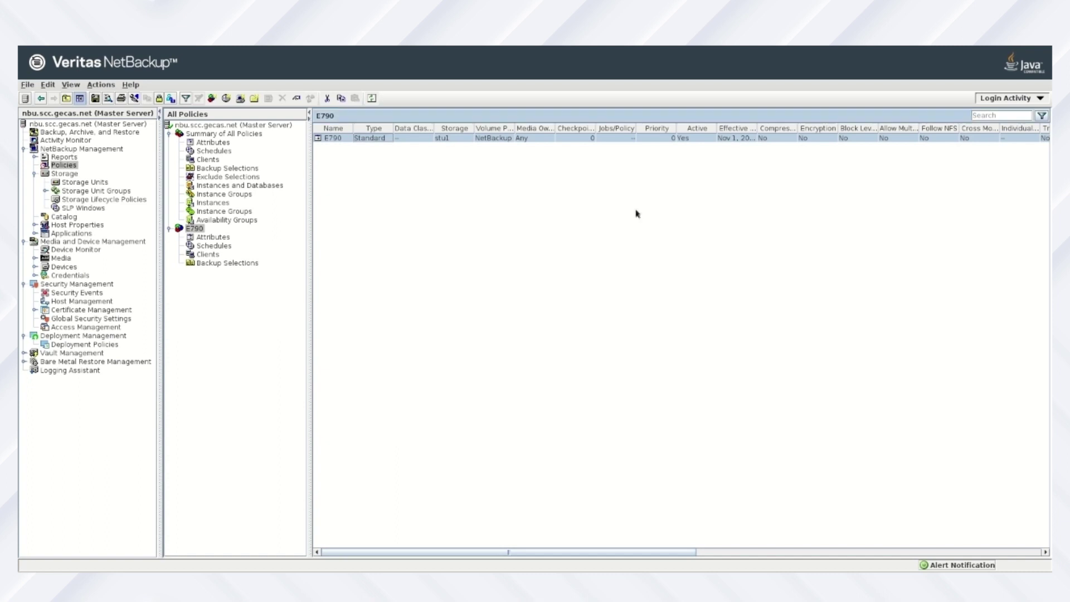
left_click(76, 141)
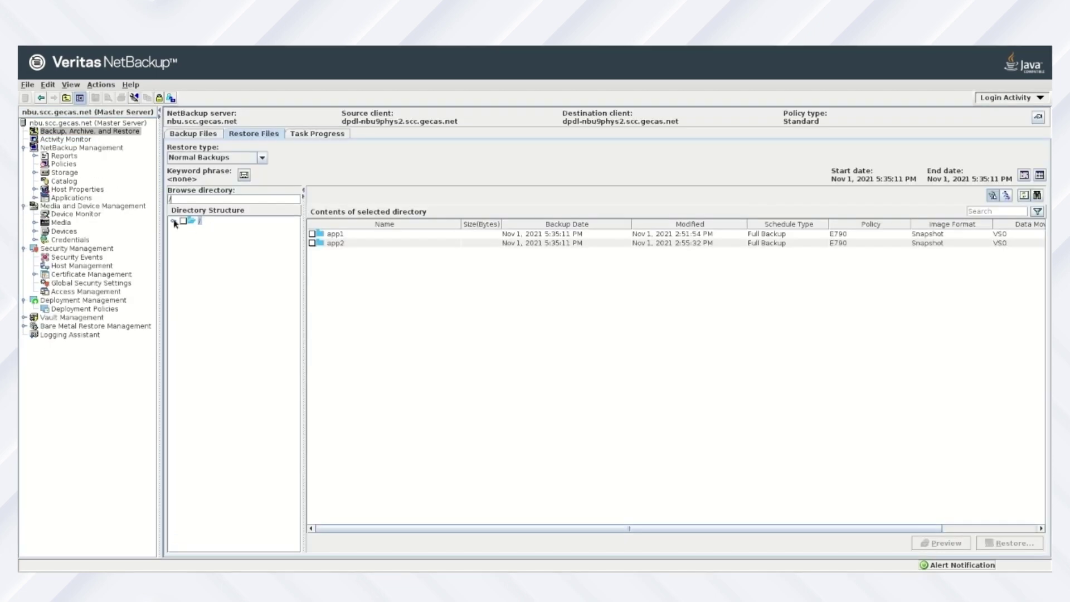
Expand the backup root and show the contents of app1.
left_click(173, 222)
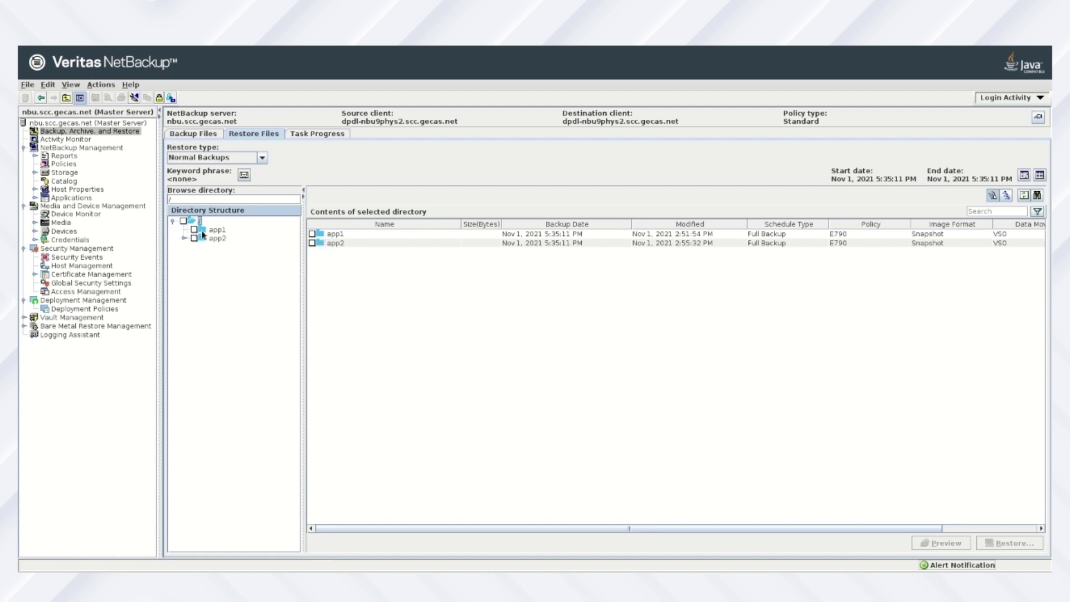
left_click(202, 232)
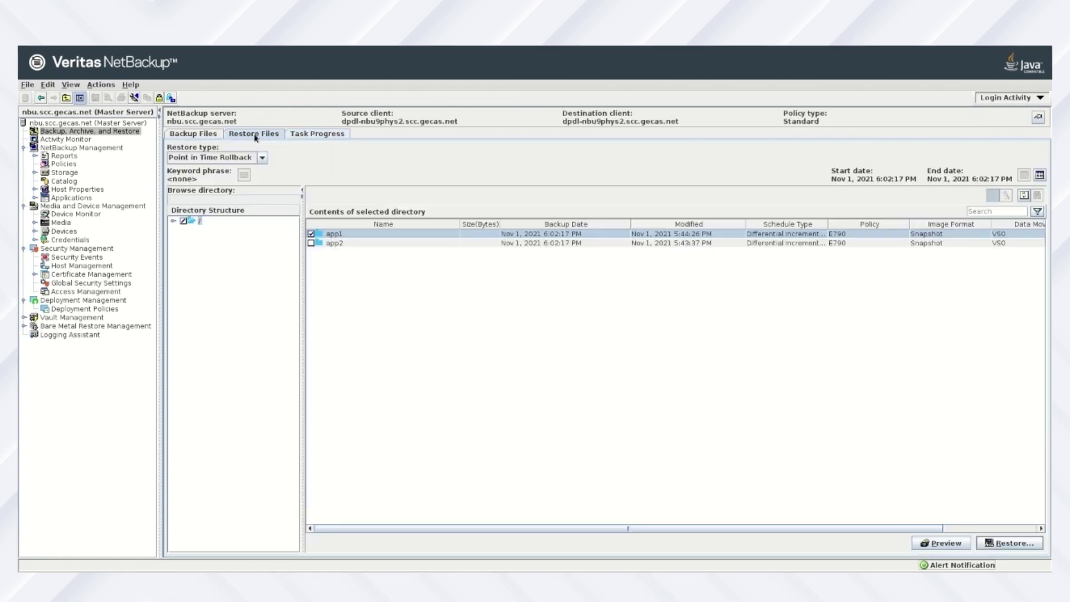
Keep Point in Time Rollback as the restore type and select the Nov 1 Full Backup image.
left_click(262, 159)
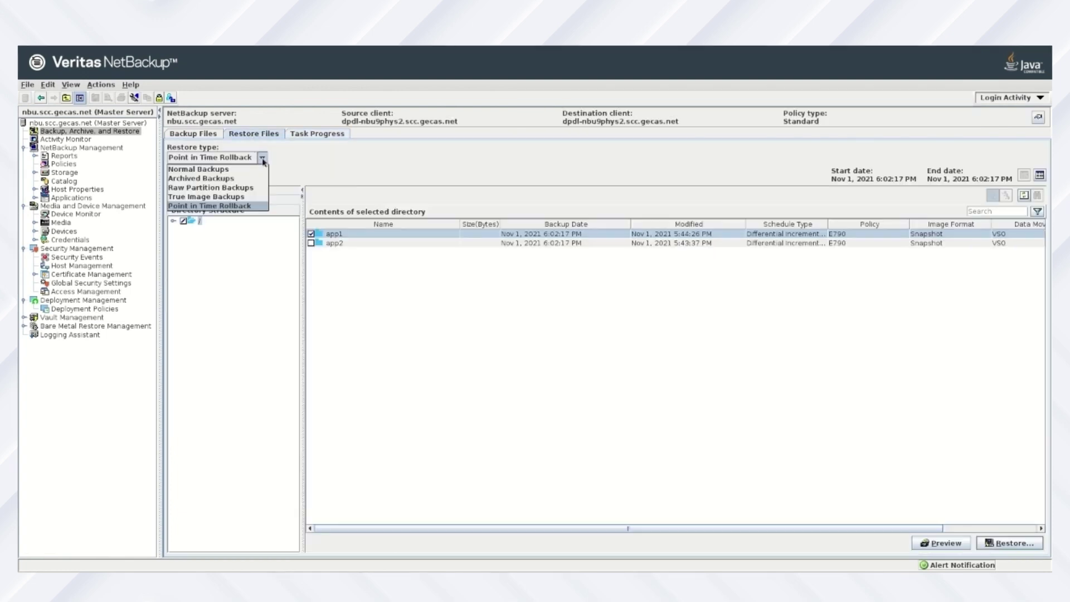
left_click(244, 207)
left_click(1039, 174)
left_click(531, 245)
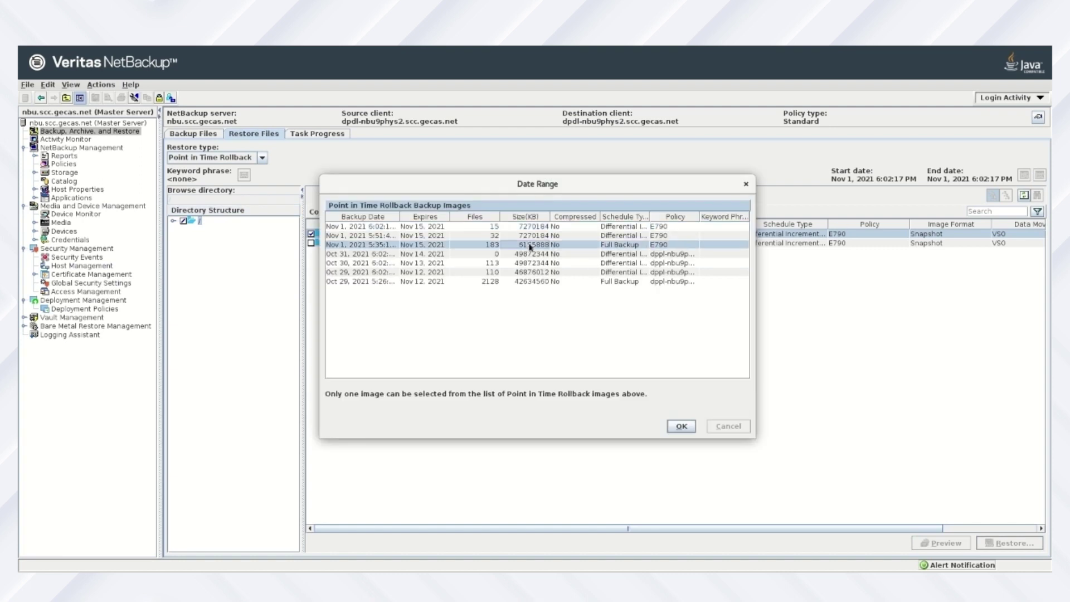
left_click(679, 427)
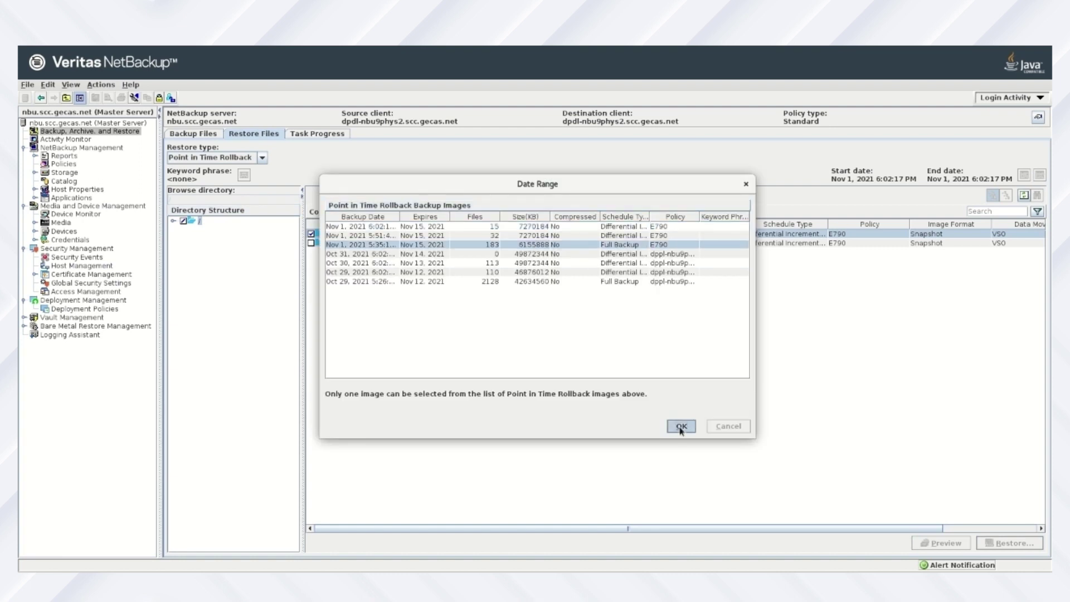
Restore app1 with both force-rollback options enabled and watch the restore job.
left_click(1005, 543)
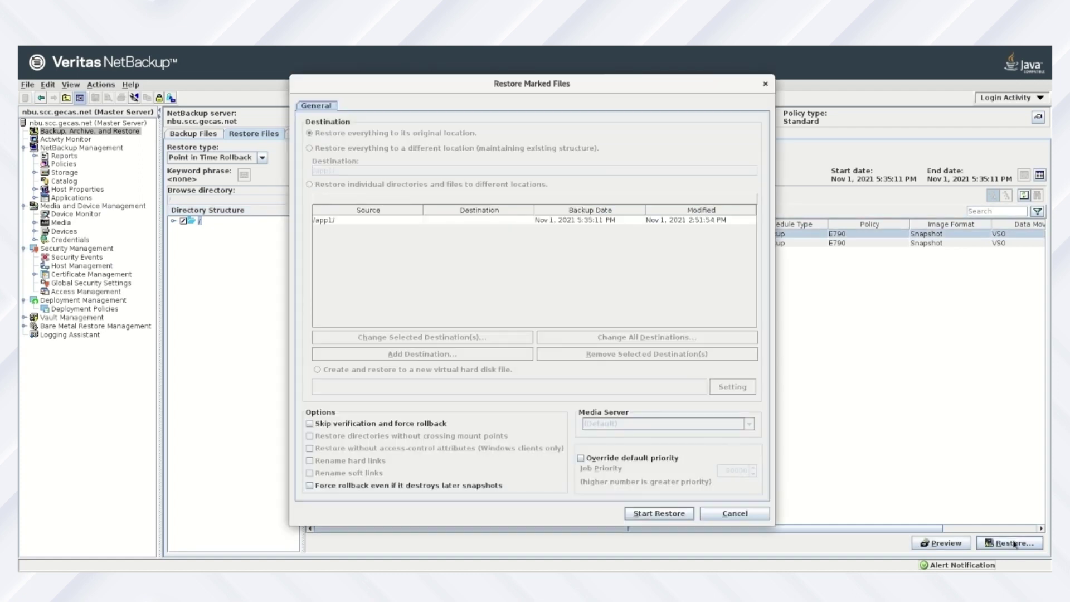
left_click(316, 423)
left_click(314, 485)
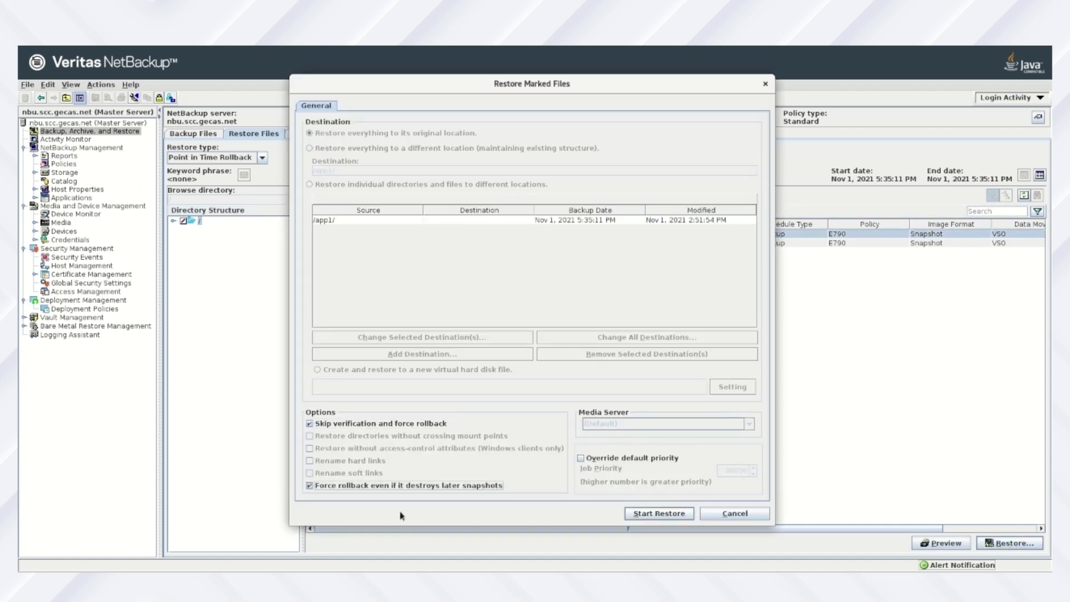
left_click(678, 513)
left_click(507, 339)
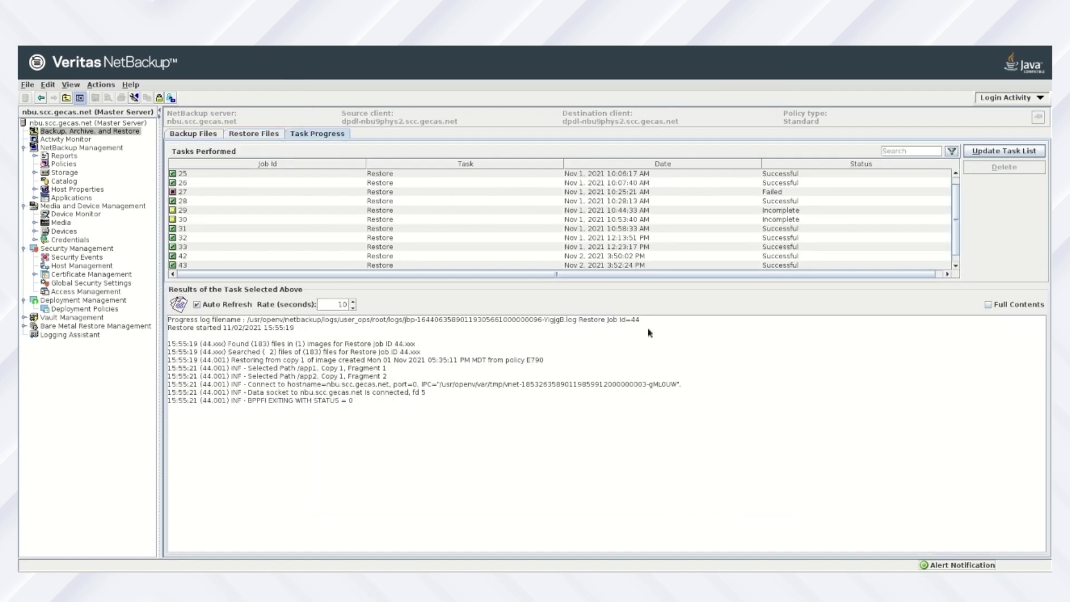